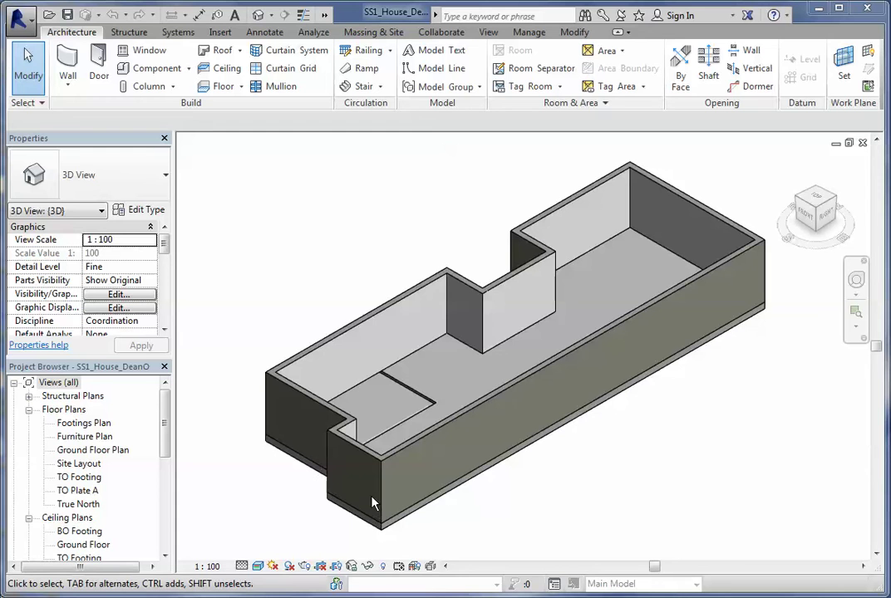
- Select the long front exterior wall, a Basic Wall of type ACC veneer - 250 timber
left_click(510, 396)
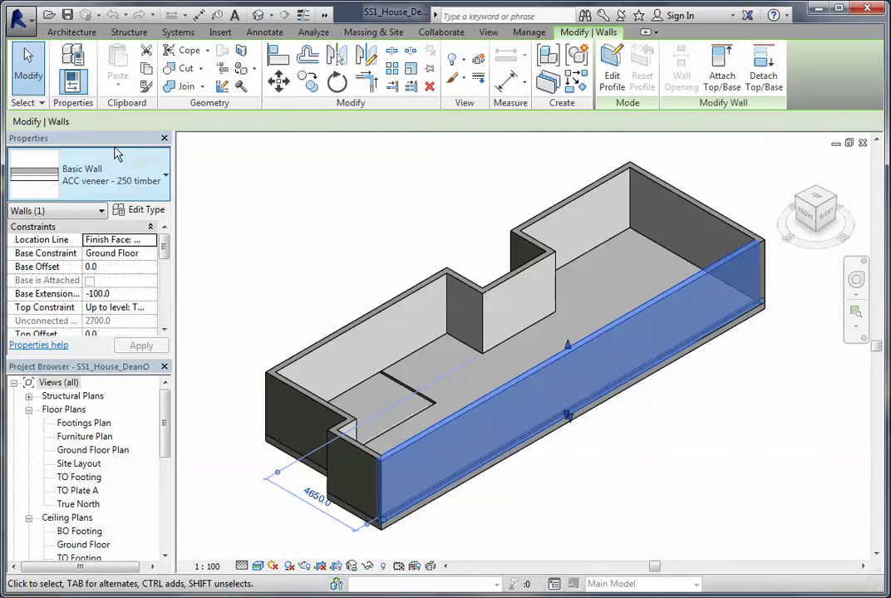
- Open the ACC veneer - 250 timber wall's Finish 1 material, Concrete, Lightweight, in the Material Browser
left_click(140, 210)
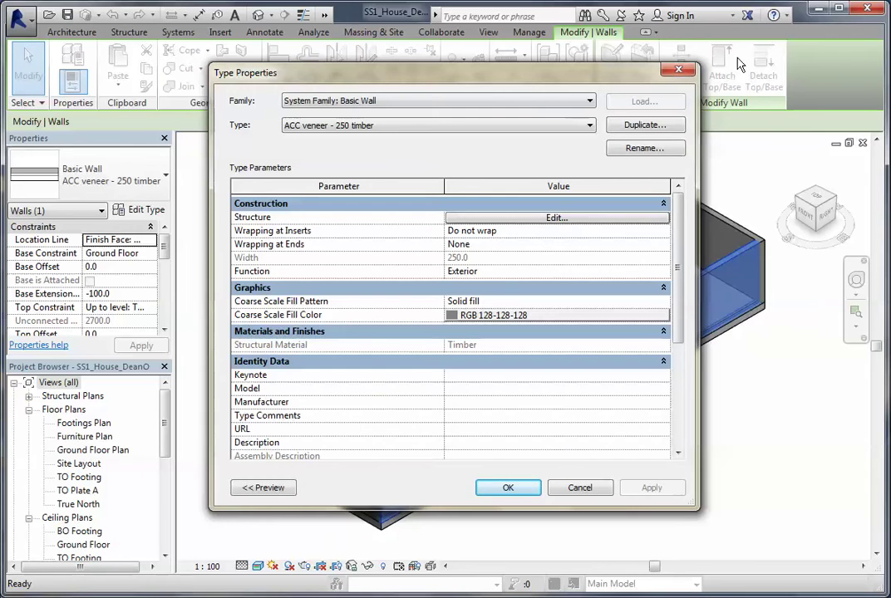
left_click(573, 220)
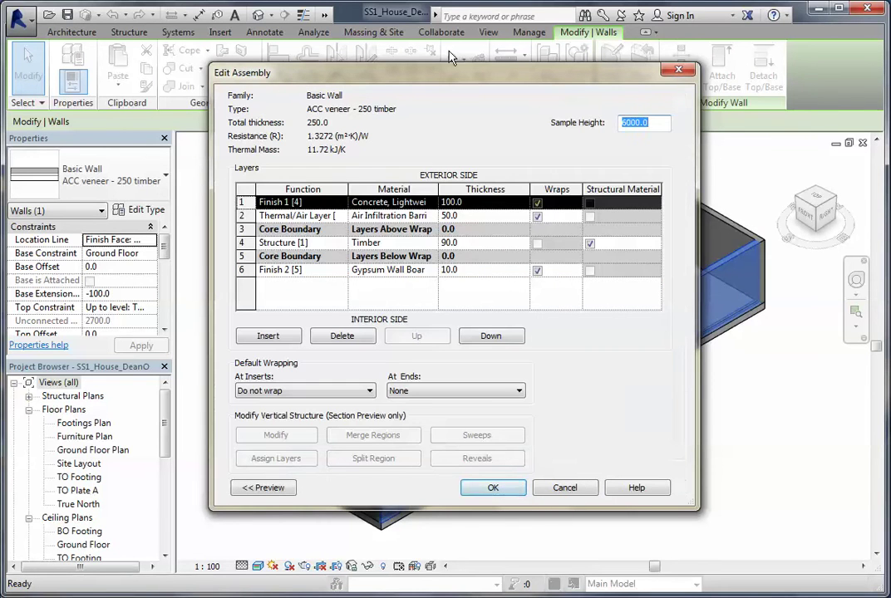
left_click(406, 203)
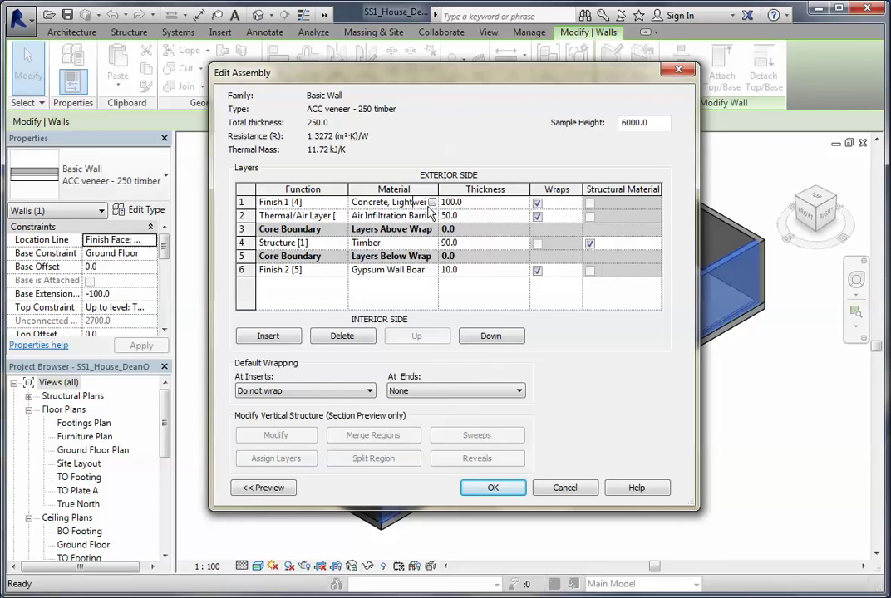
left_click(433, 203)
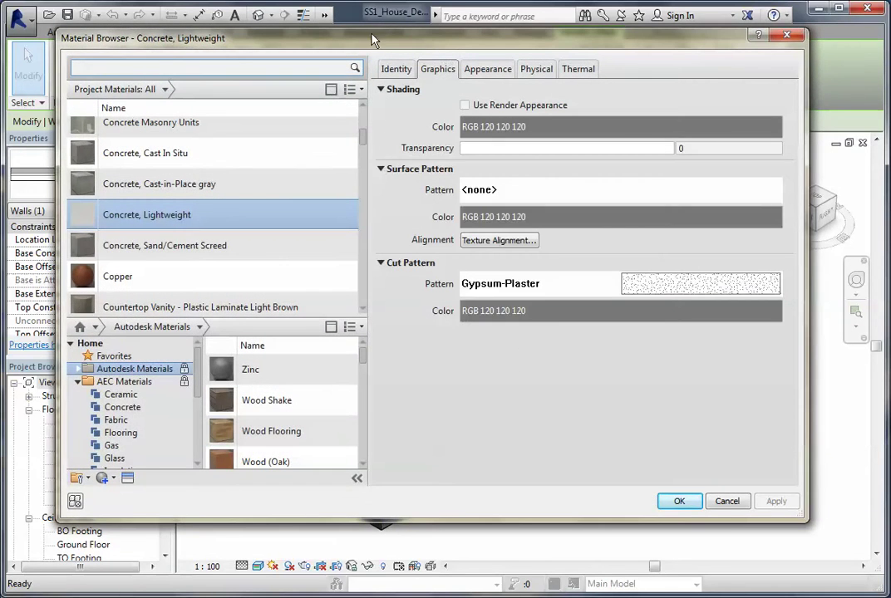
- Show Concrete, Lightweight's appearance previewed on a Walls shape and open its plaster image texture settings
left_click_drag(370, 35, 371, 53)
scroll(171, 244, "up", 1)
scroll(208, 291, "down", 1)
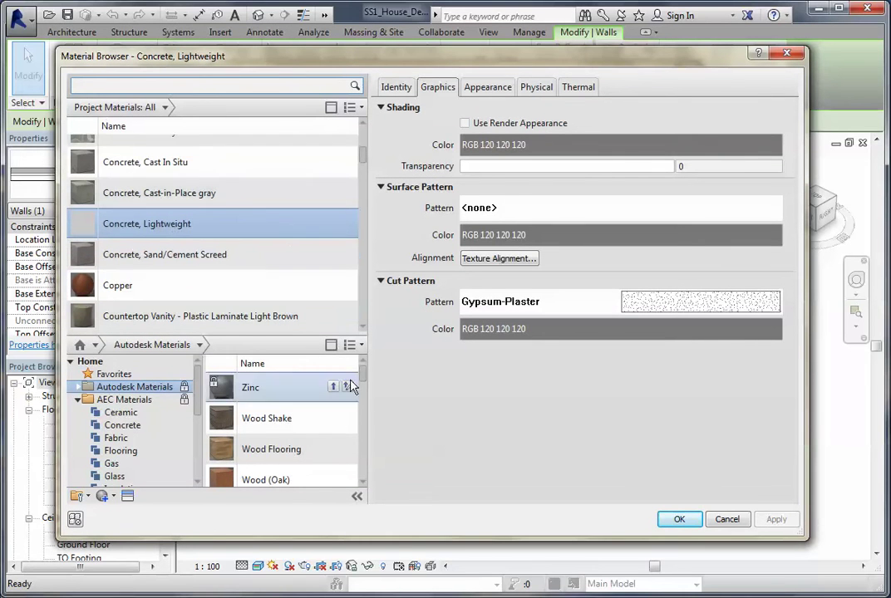
left_click(489, 88)
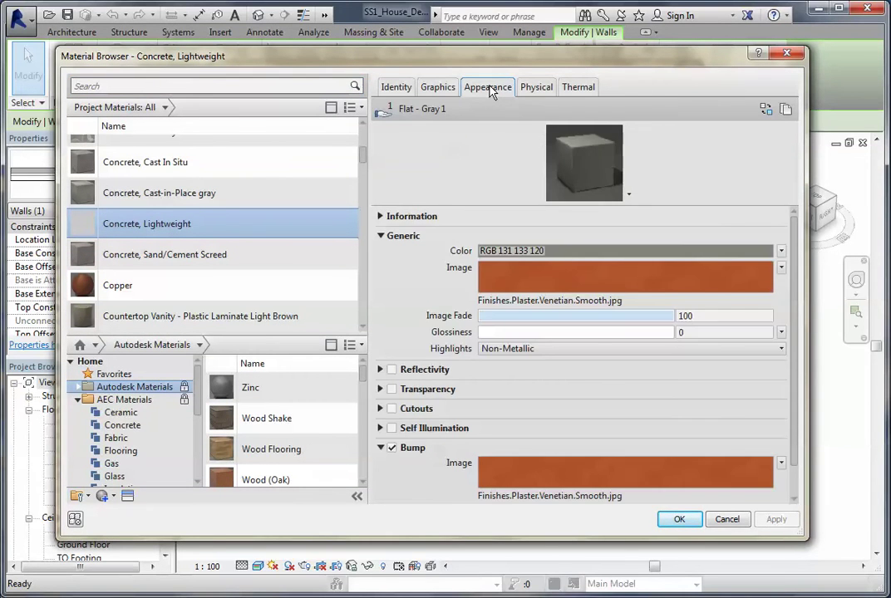
scroll(355, 146, "up", 1)
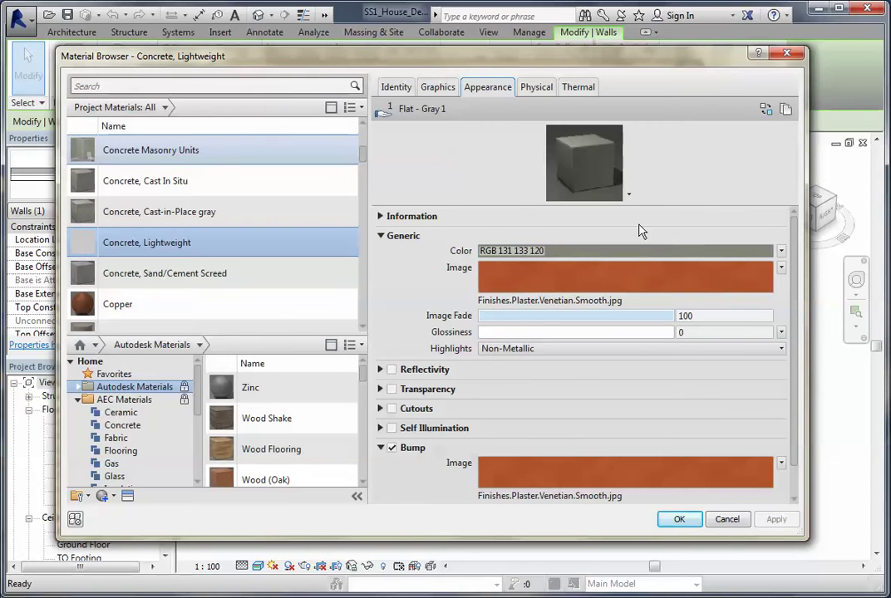
left_click(629, 196)
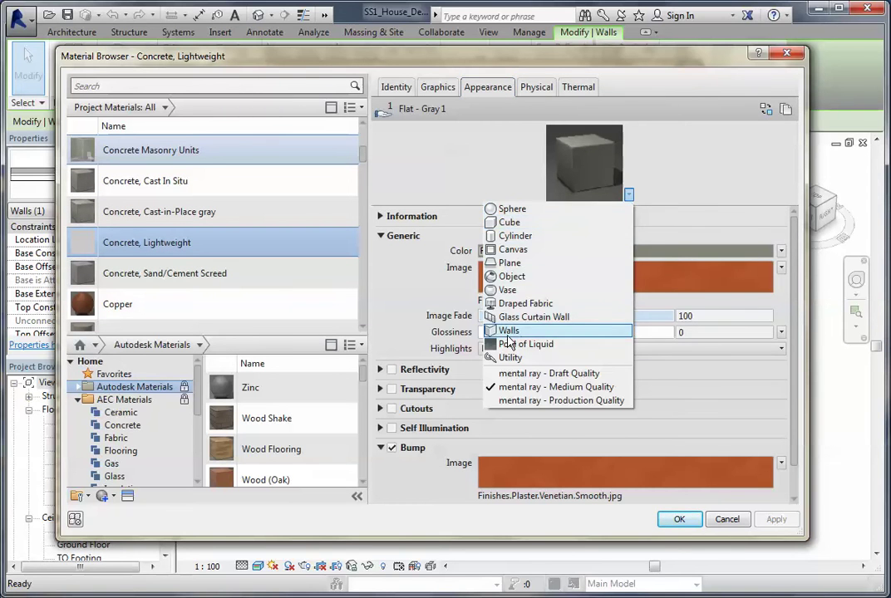
left_click(570, 336)
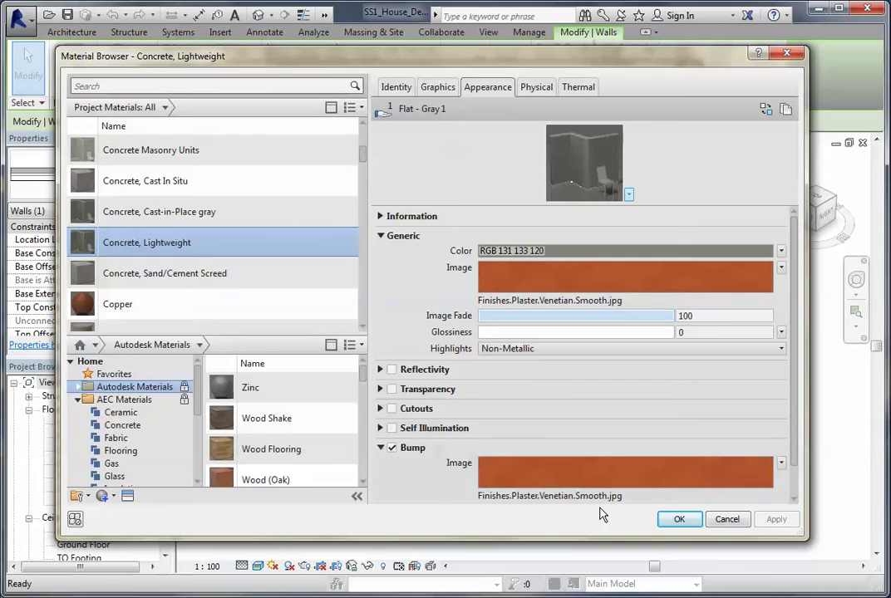
left_click(546, 285)
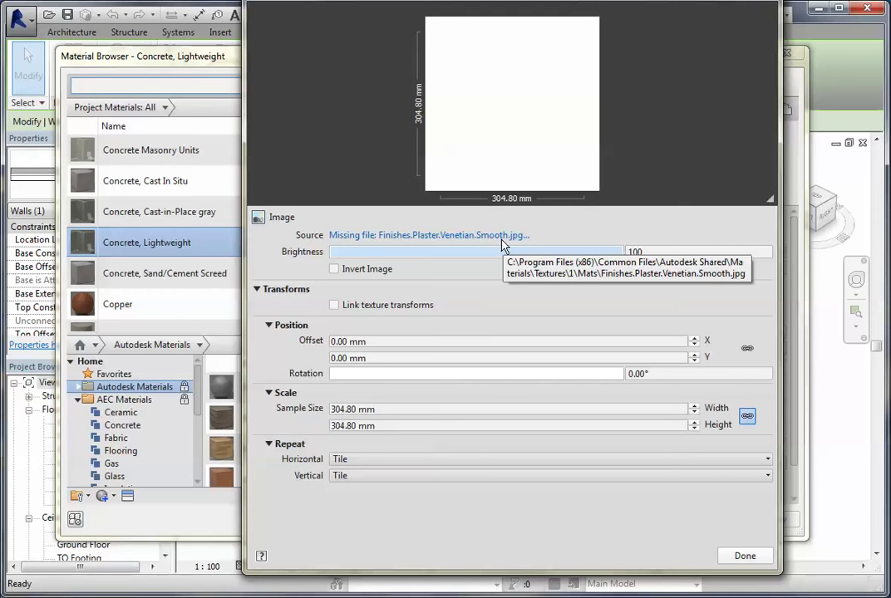
- Bring up a file picker in the Mats folder to relink Finishes.Plaster.Venetian.Smooth
left_click(423, 236)
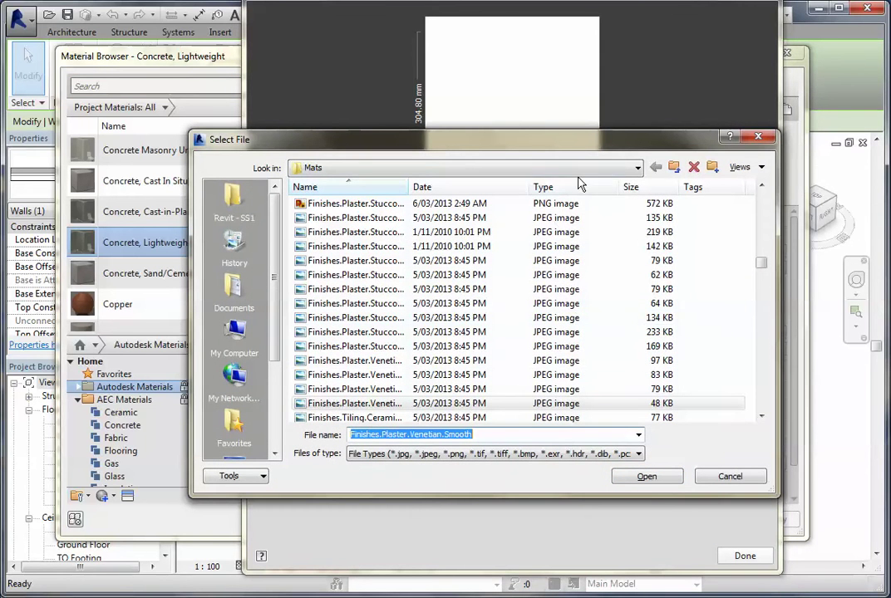
left_click(638, 168)
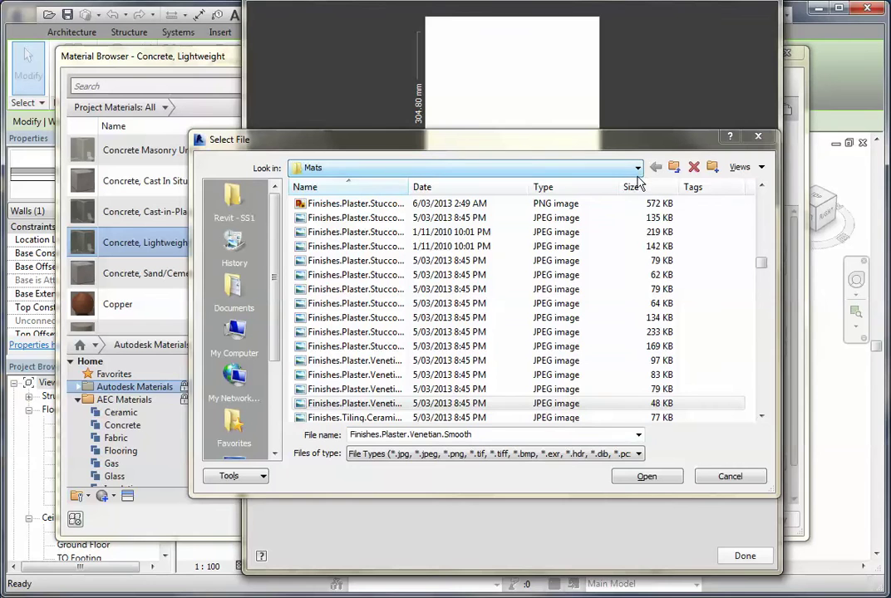
scroll(597, 264, "up", 2)
left_click(657, 225)
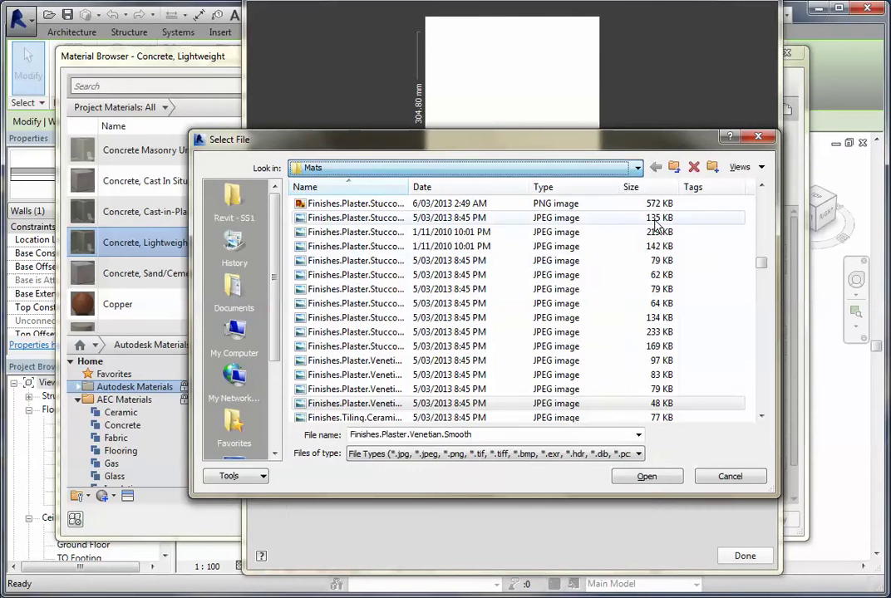
left_click(637, 168)
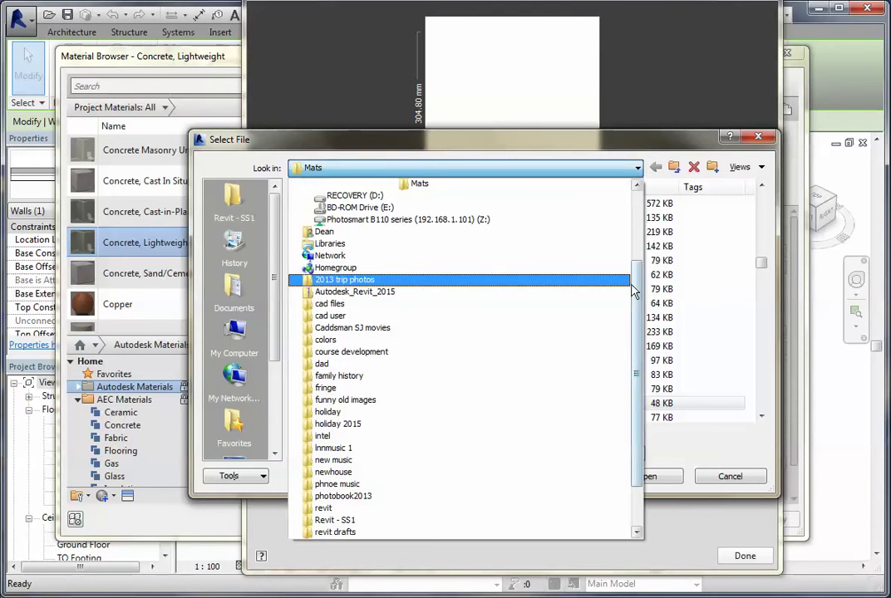
scroll(648, 268, "up", 1)
scroll(647, 269, "up", 3)
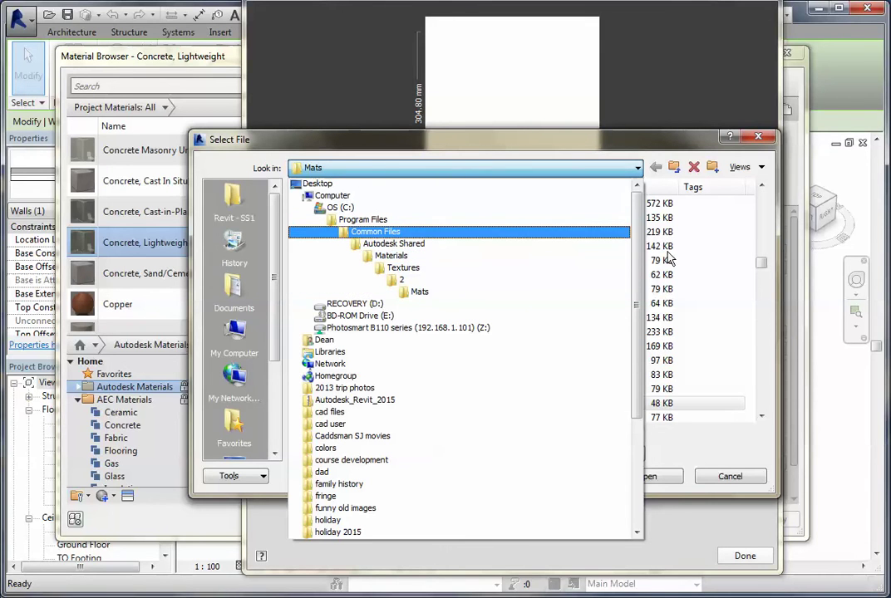
left_click(696, 255)
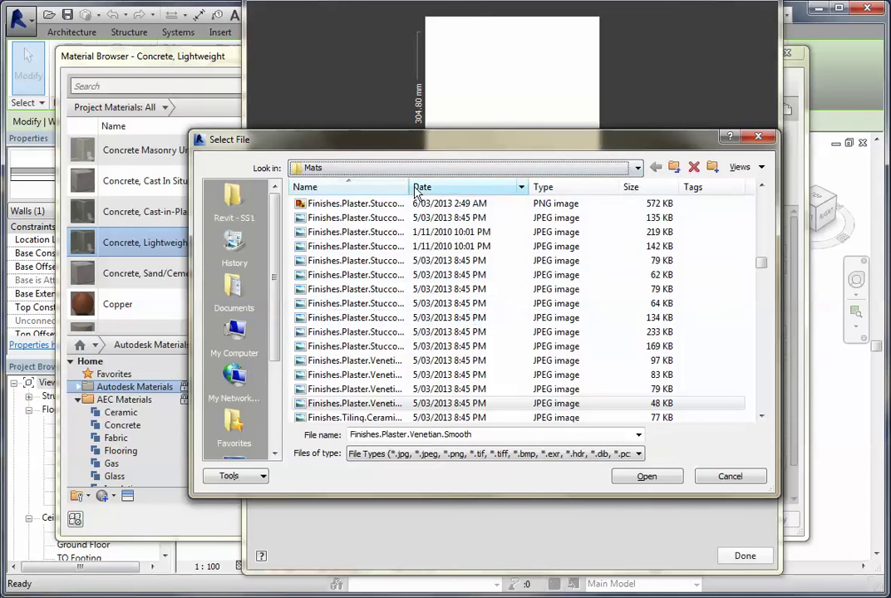
- Show the Mats folder's plaster texture images as thumbnails in the file picker
left_click_drag(408, 186, 483, 186)
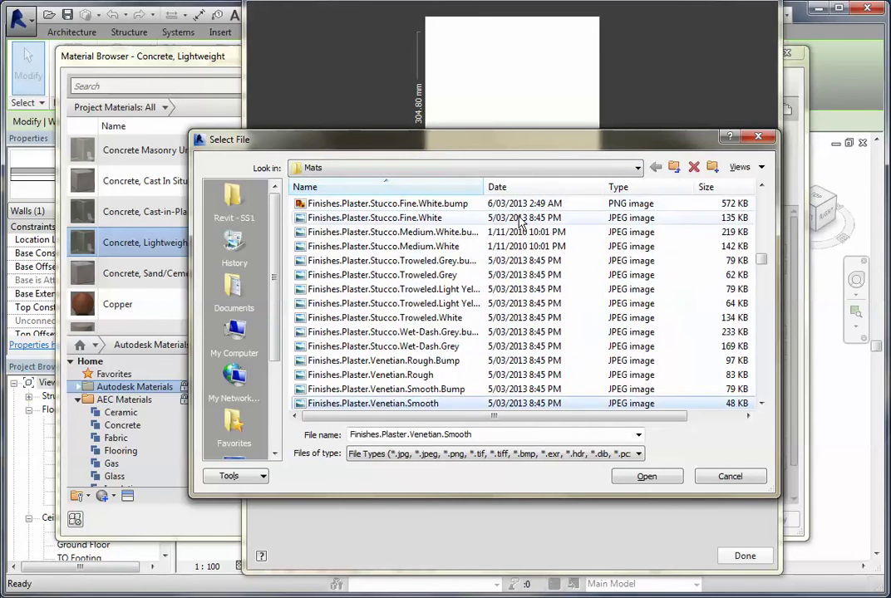
left_click(761, 169)
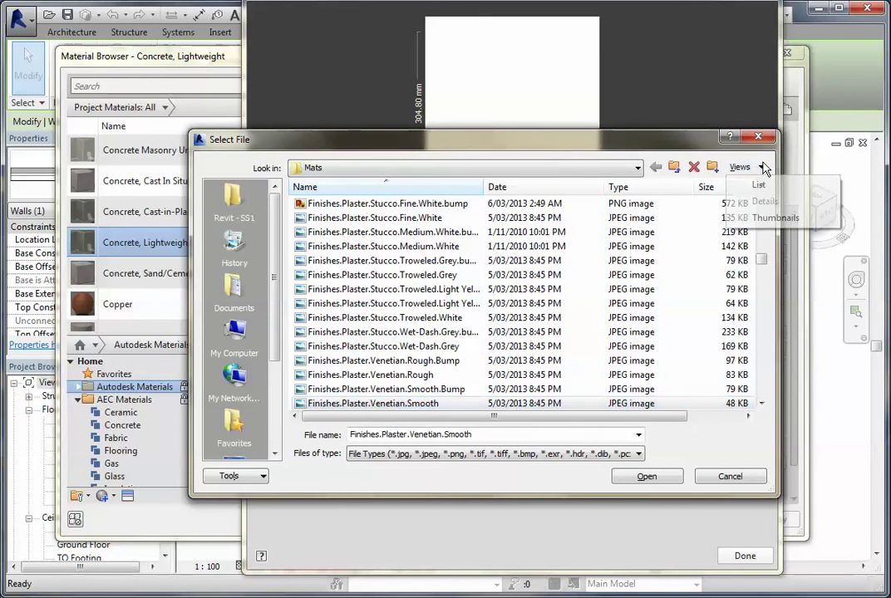
left_click(760, 219)
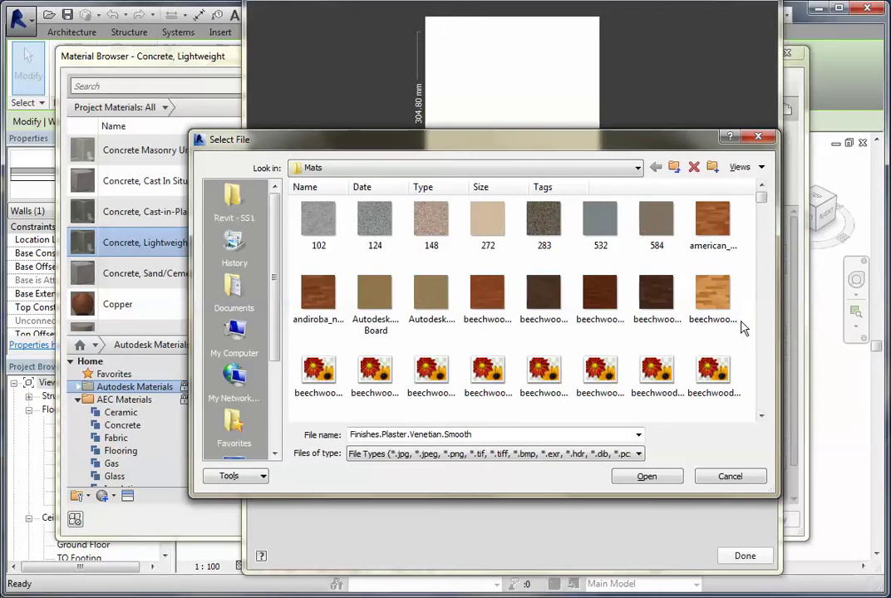
left_click(761, 415)
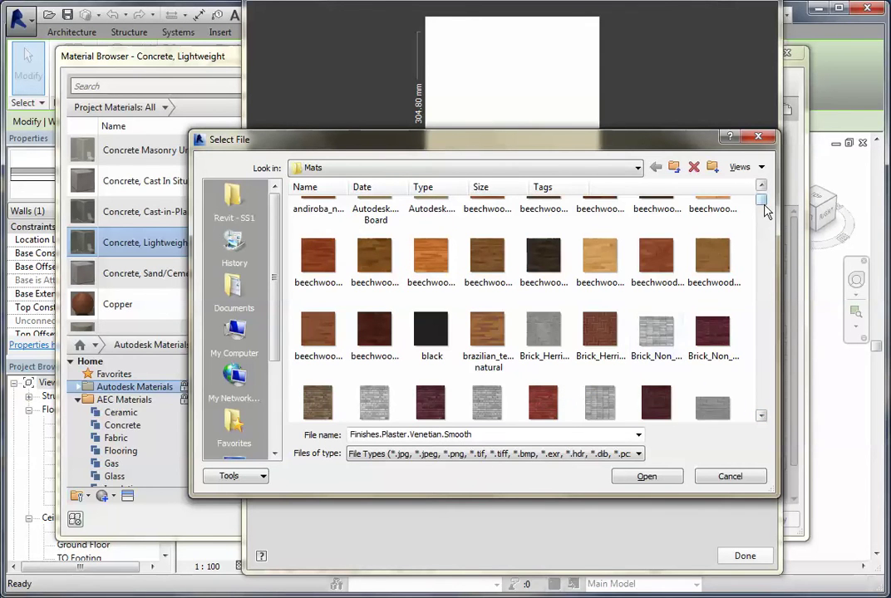
left_click_drag(762, 203, 765, 241)
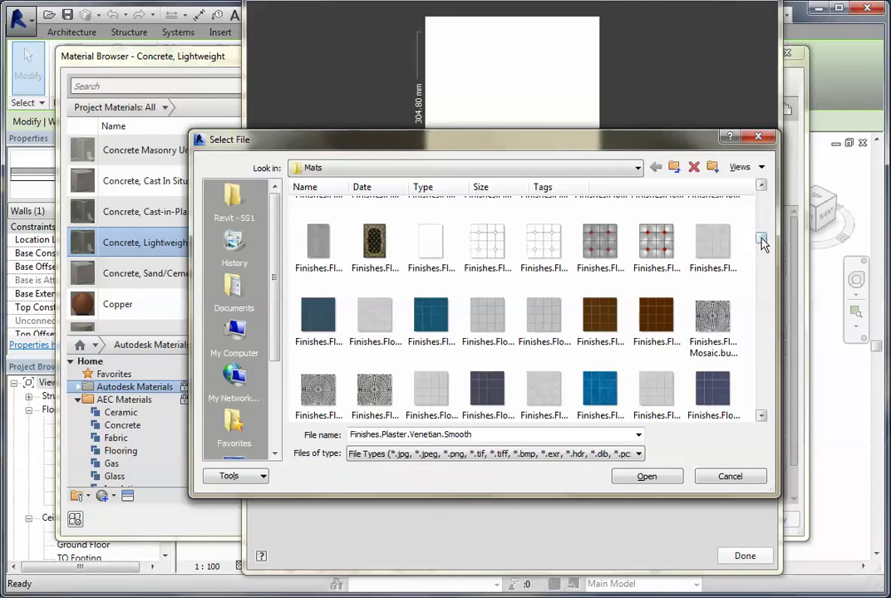
left_click_drag(762, 242, 763, 260)
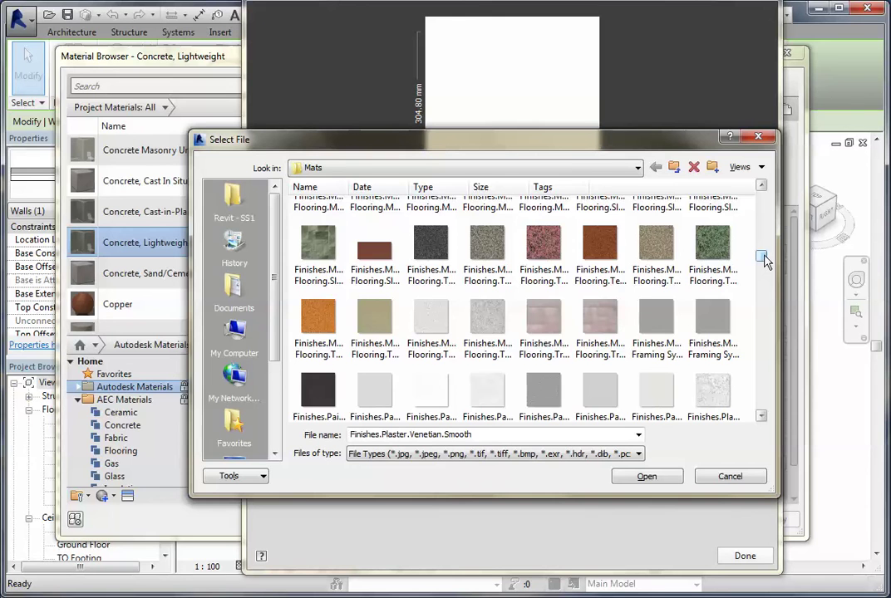
left_click_drag(763, 260, 762, 263)
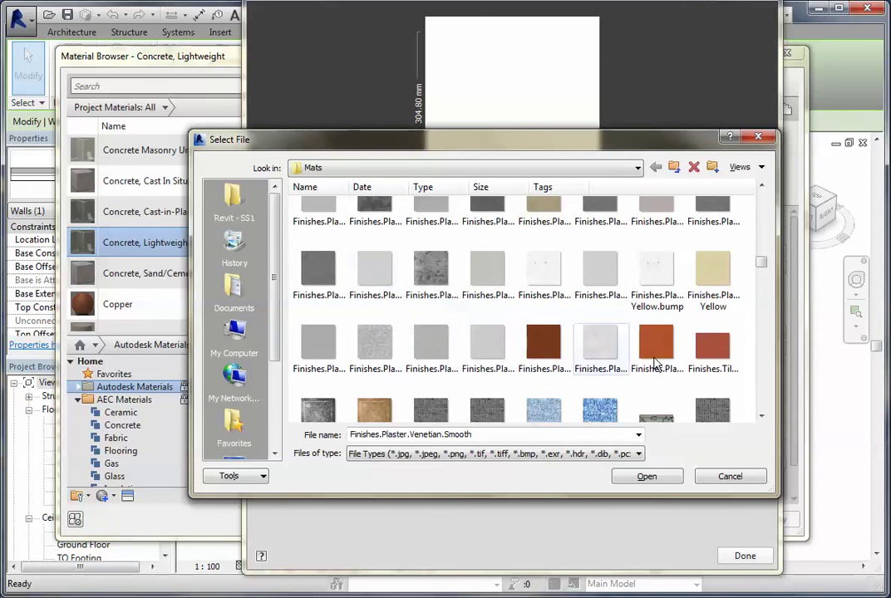
- Switch the Mats files to List view and select the Finishes.Plaster.Venetian.Smooth JPEG
left_click(759, 168)
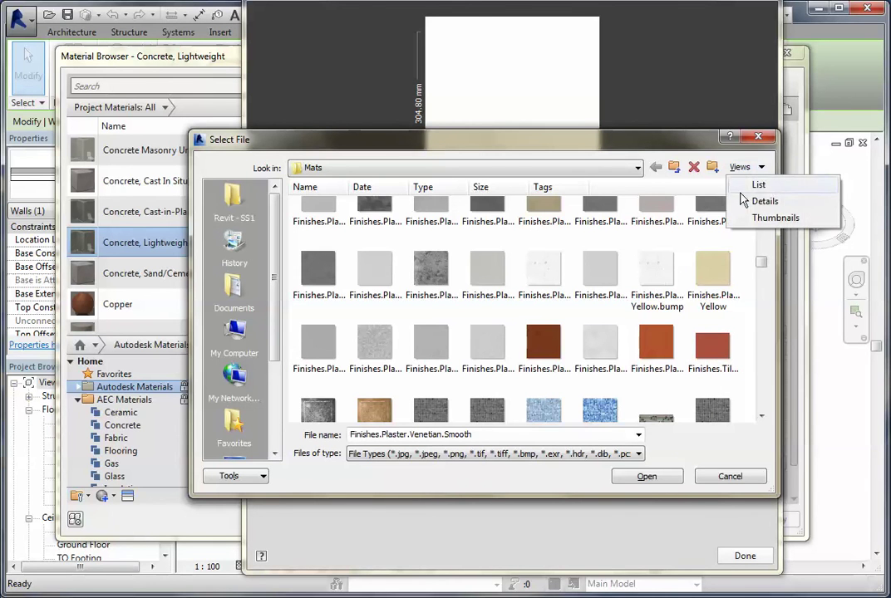
left_click(759, 186)
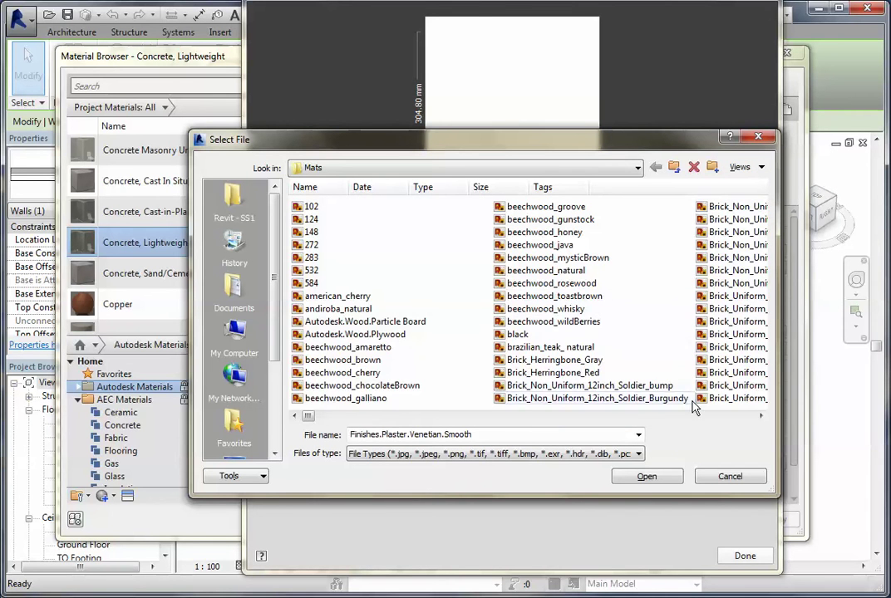
left_click_drag(761, 417, 761, 417)
left_click(761, 416)
left_click(761, 416)
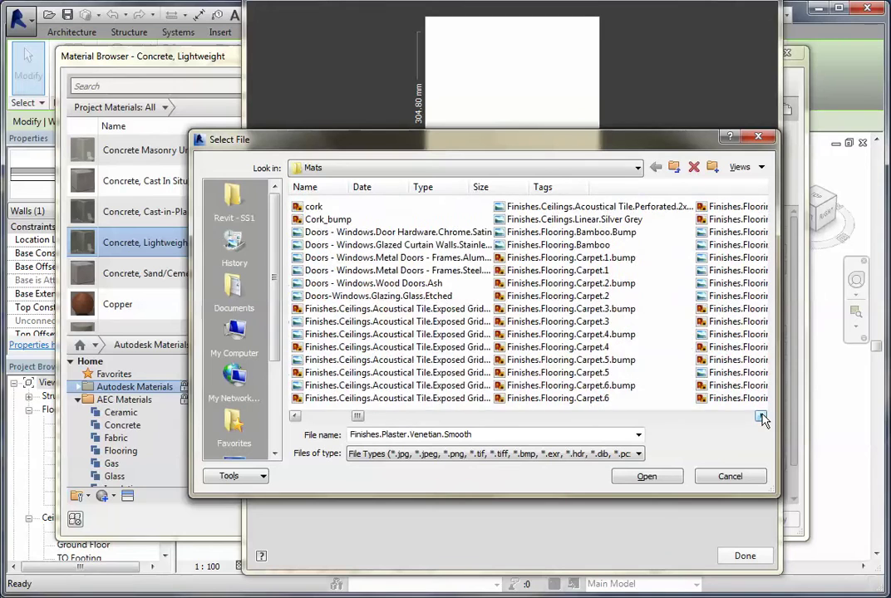
left_click(761, 416)
left_click(761, 416)
left_click(762, 416)
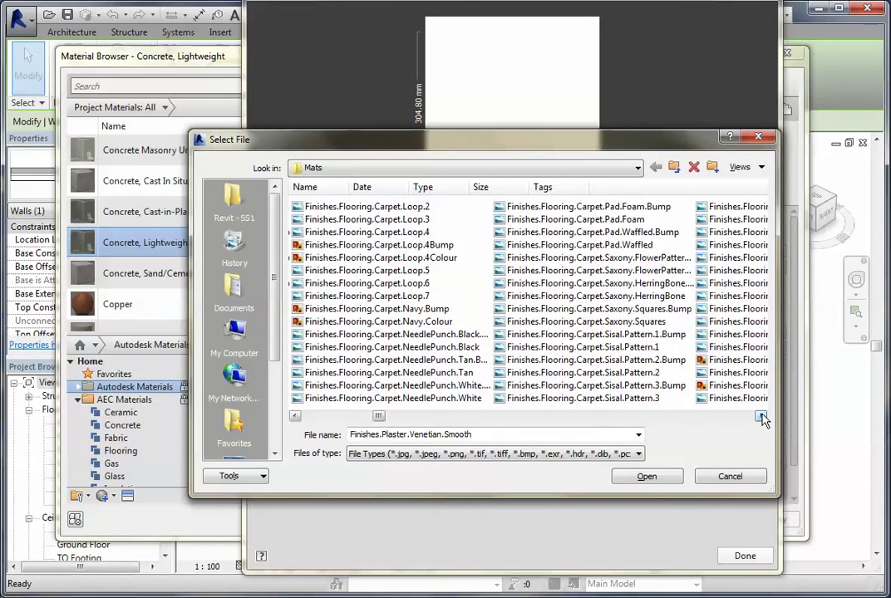
left_click(761, 417)
left_click(762, 416)
left_click(761, 416)
left_click(761, 416)
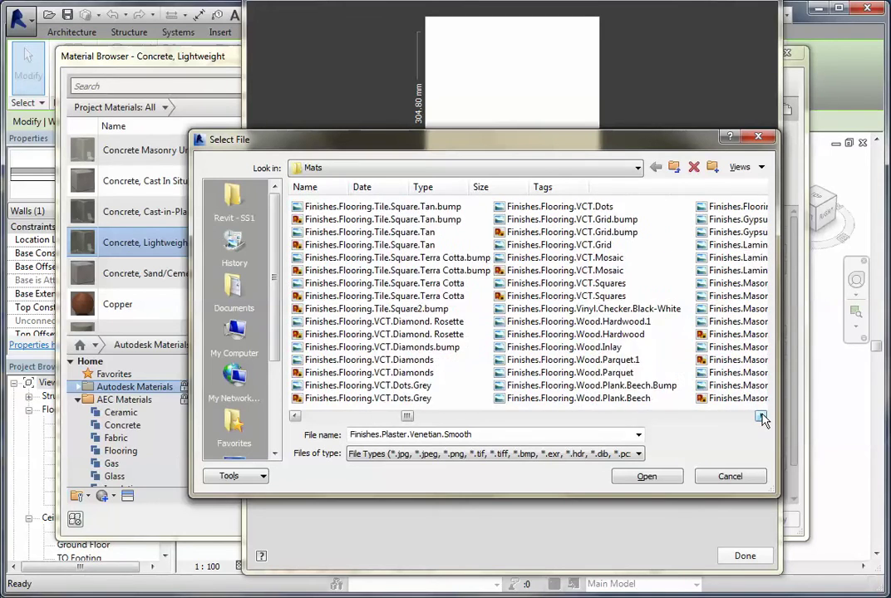
left_click(761, 417)
left_click(761, 416)
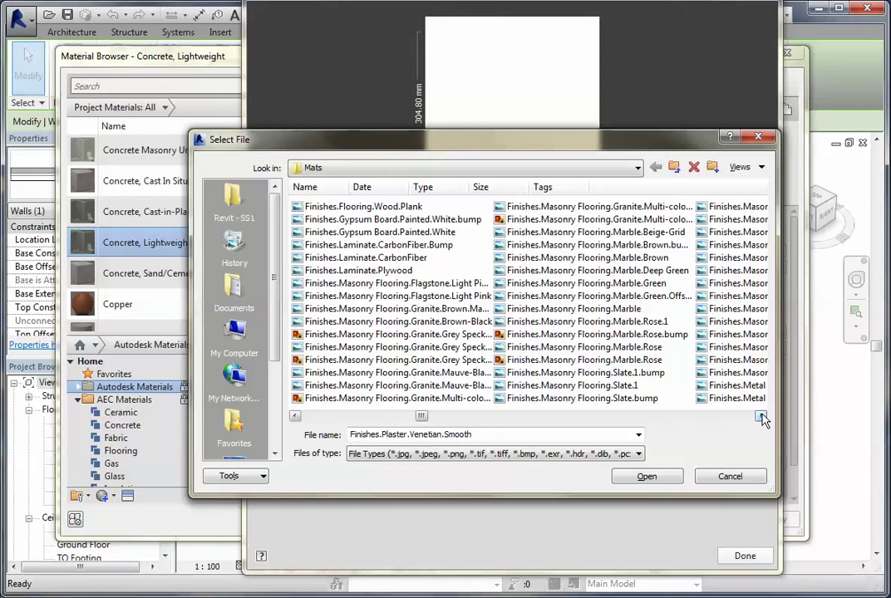
left_click(761, 417)
left_click(762, 416)
left_click(761, 416)
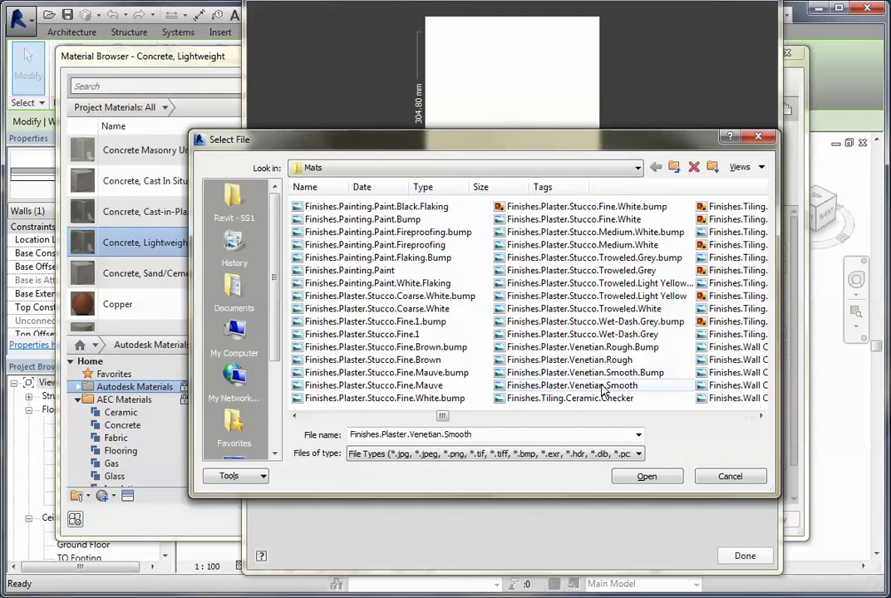
left_click(549, 387)
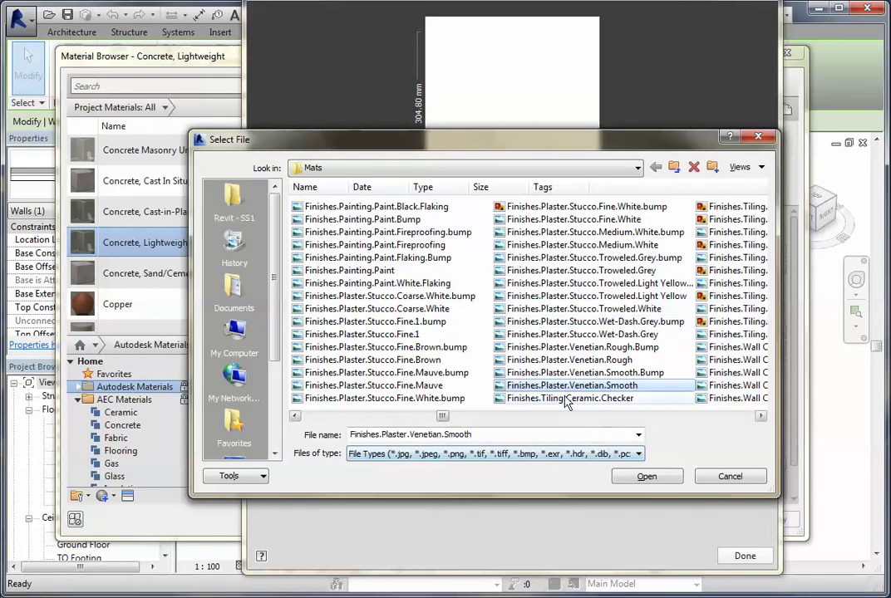
- Load Finishes.Plaster.Venetian.Smooth as the appearance texture and expand the Bump settings
left_click(647, 477)
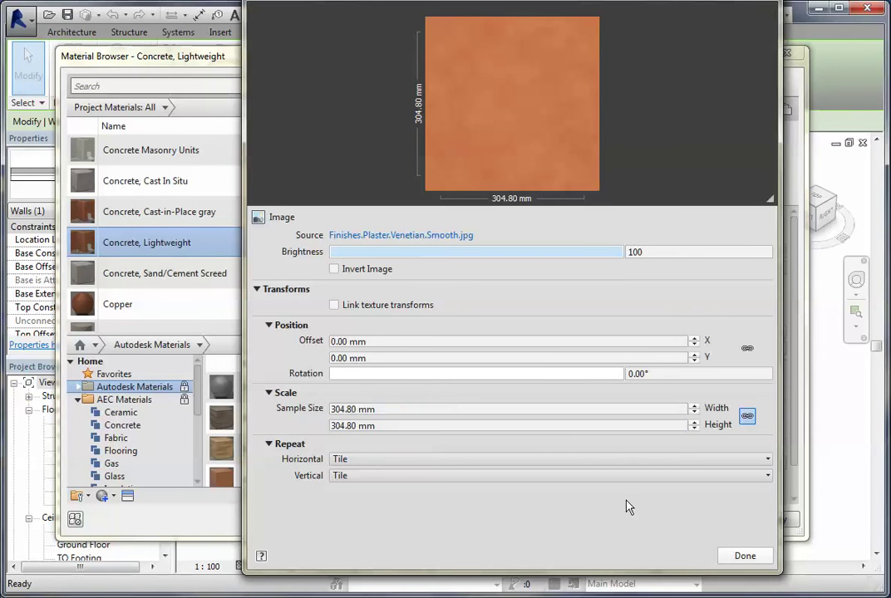
left_click(399, 424)
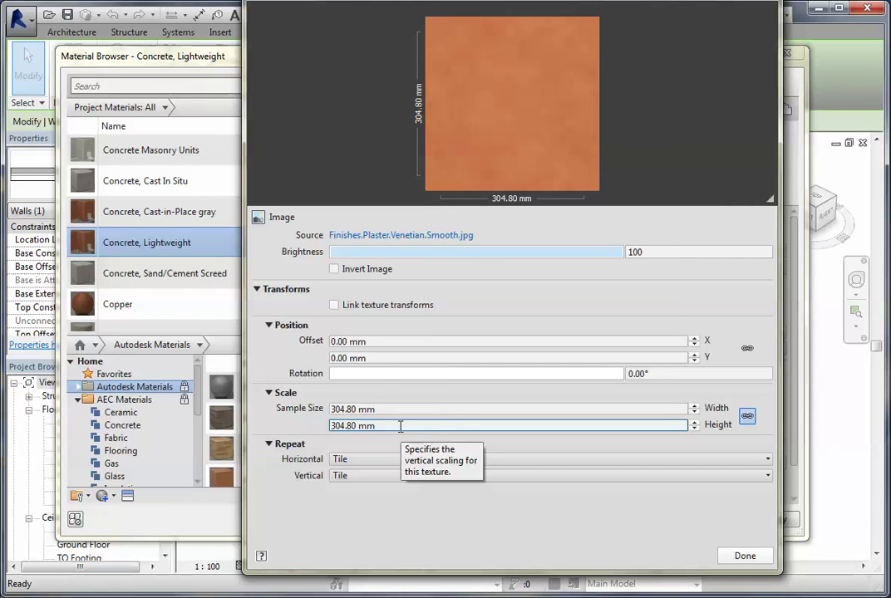
left_click(758, 559)
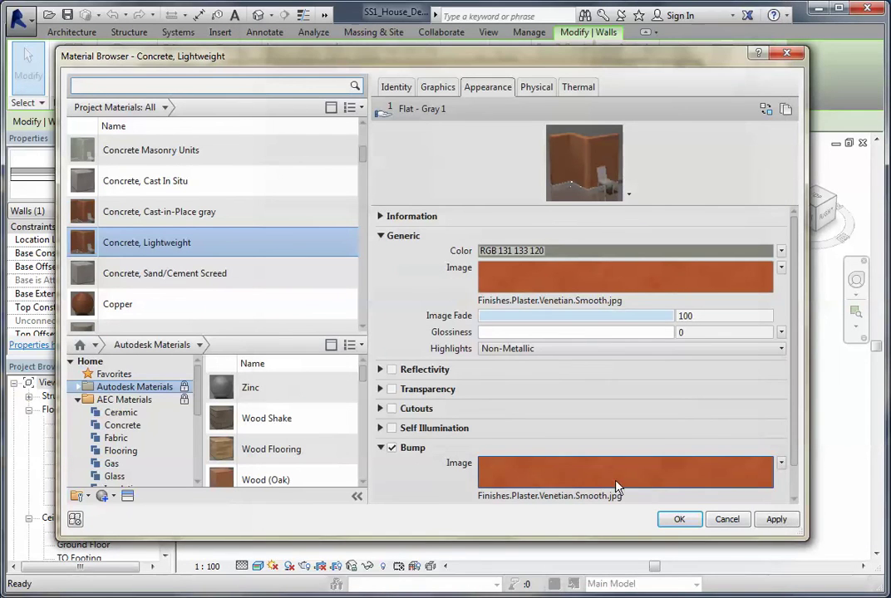
left_click(380, 448)
left_click(381, 448)
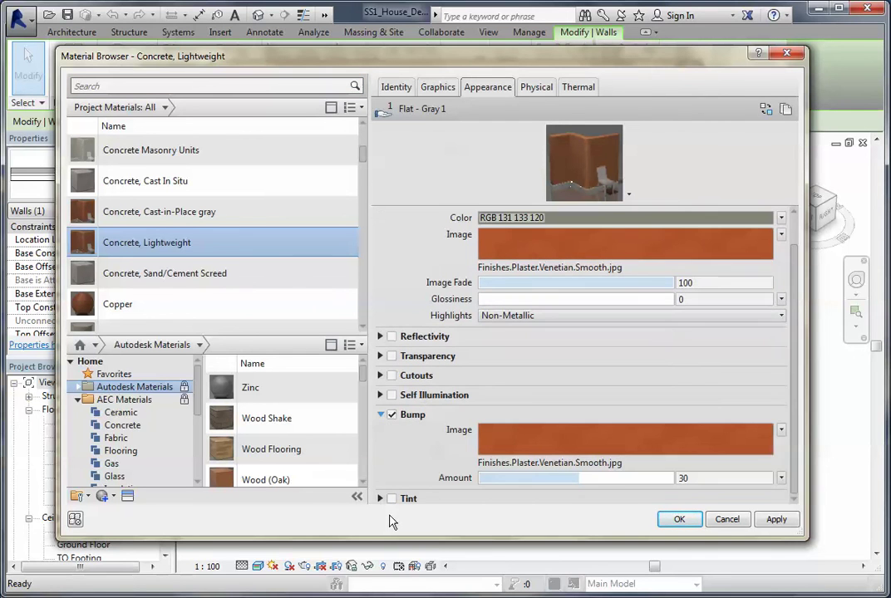
- Link Finishes.Plaster.Venetian.Smooth.Bump.jpg as the bump image, at amount 30
left_click(627, 446)
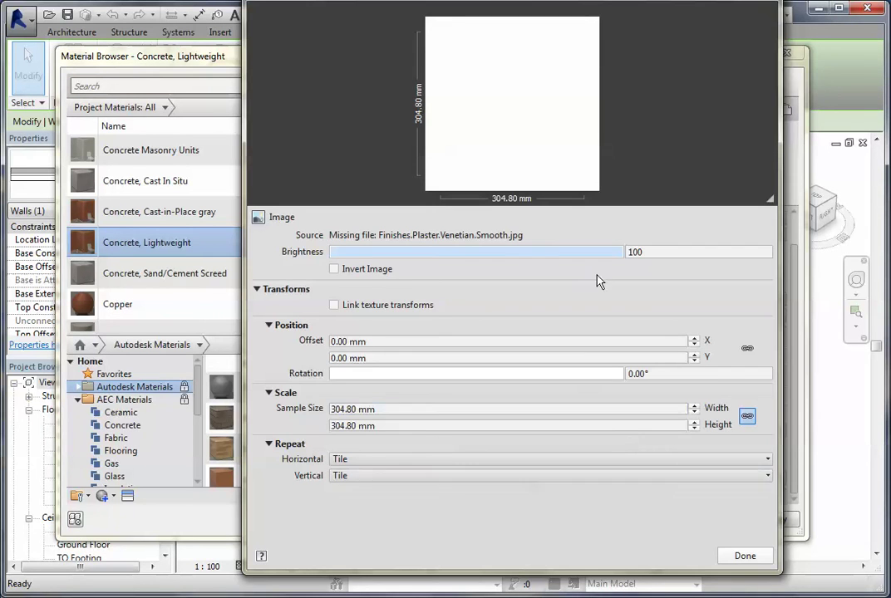
left_click(408, 237)
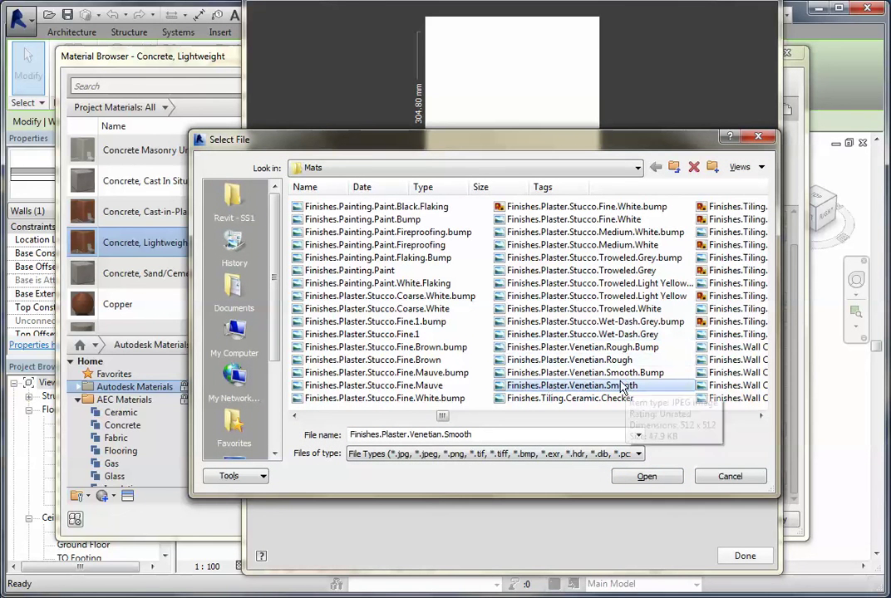
left_click(588, 373)
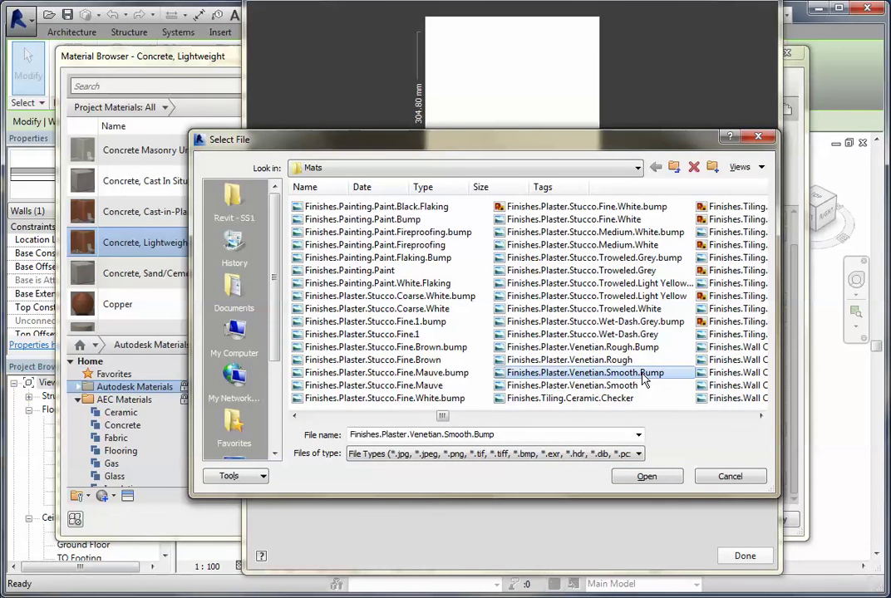
left_click(646, 477)
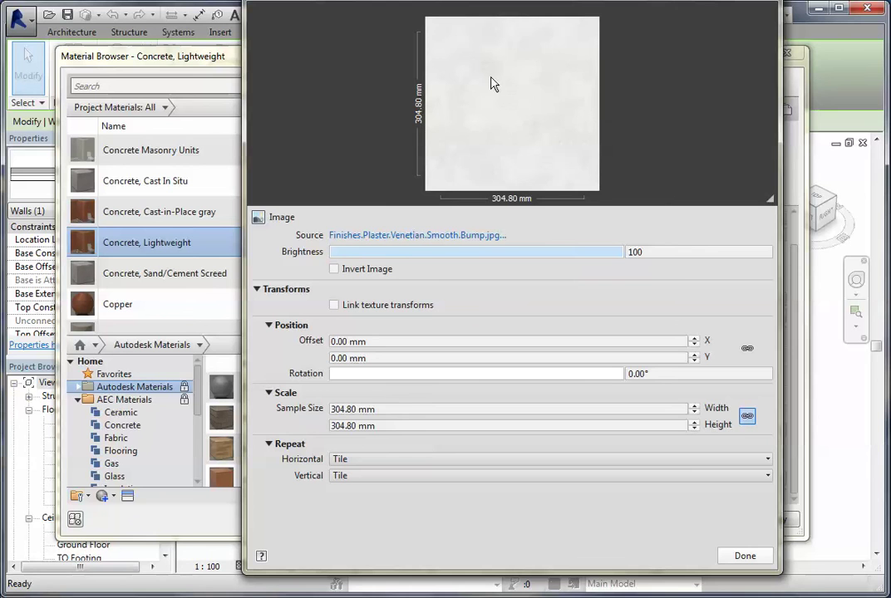
left_click(742, 556)
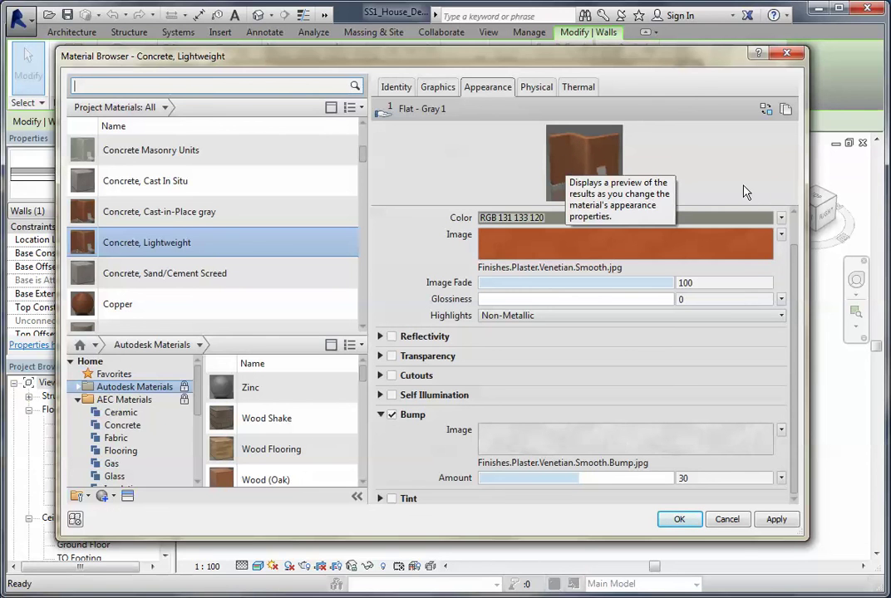
- Preview the material at mental ray - Production Quality and apply the plaster changes
left_click(628, 194)
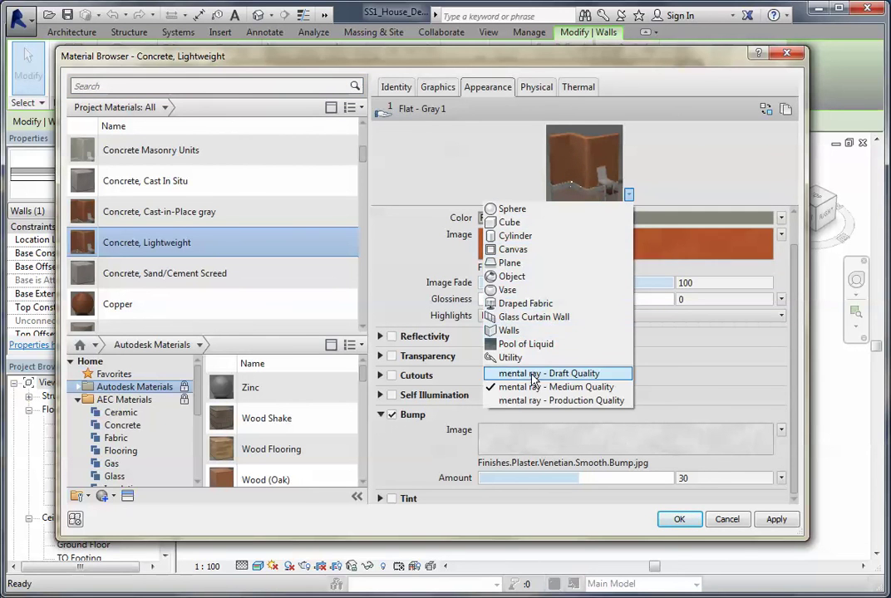
left_click(537, 402)
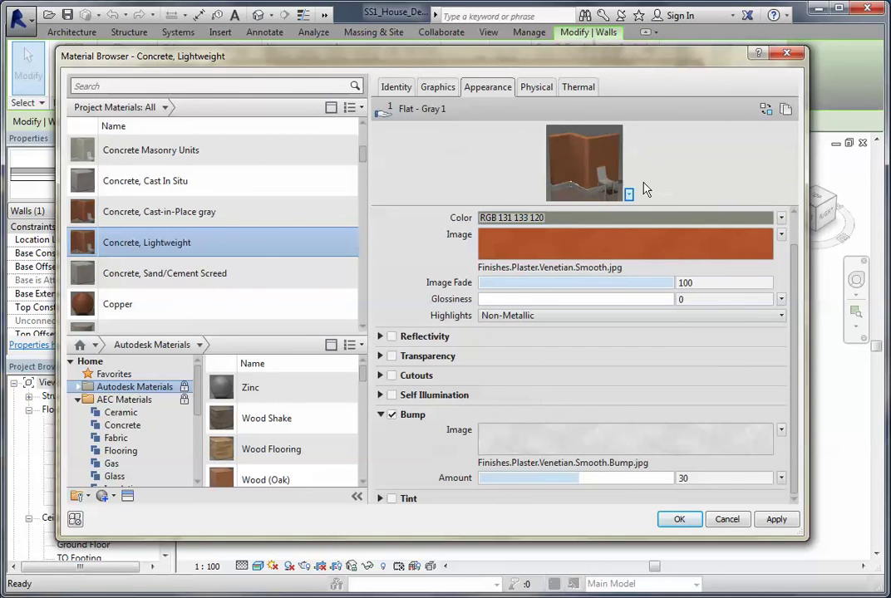
left_click(777, 521)
- Confirm the Material Browser, Edit Assembly and Type Properties dialogs, then deselect the wall
left_click(678, 521)
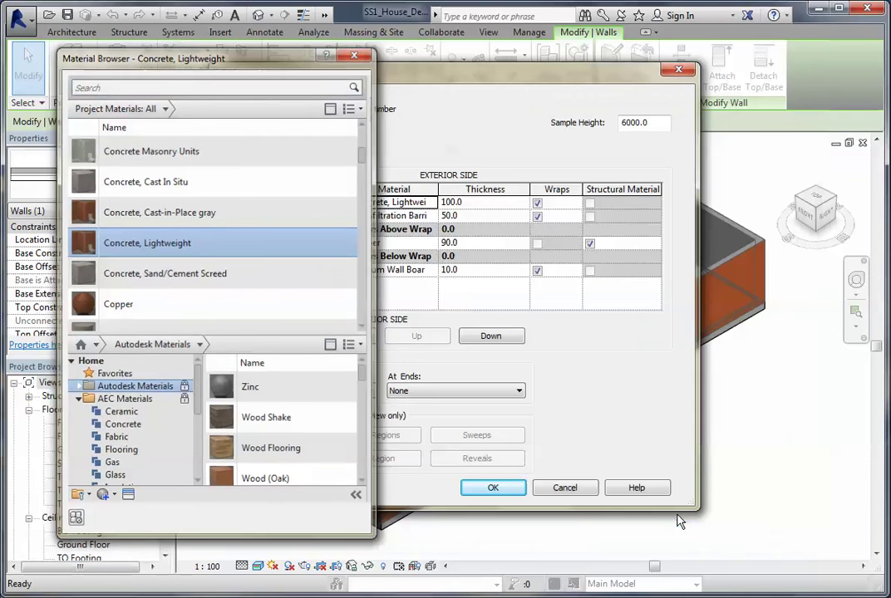
left_click(495, 487)
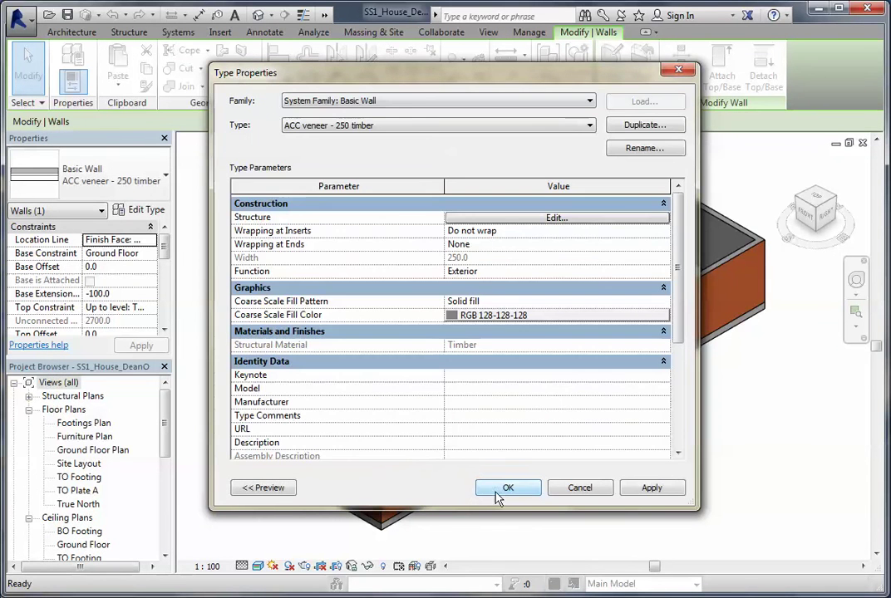
left_click(499, 490)
left_click(572, 501)
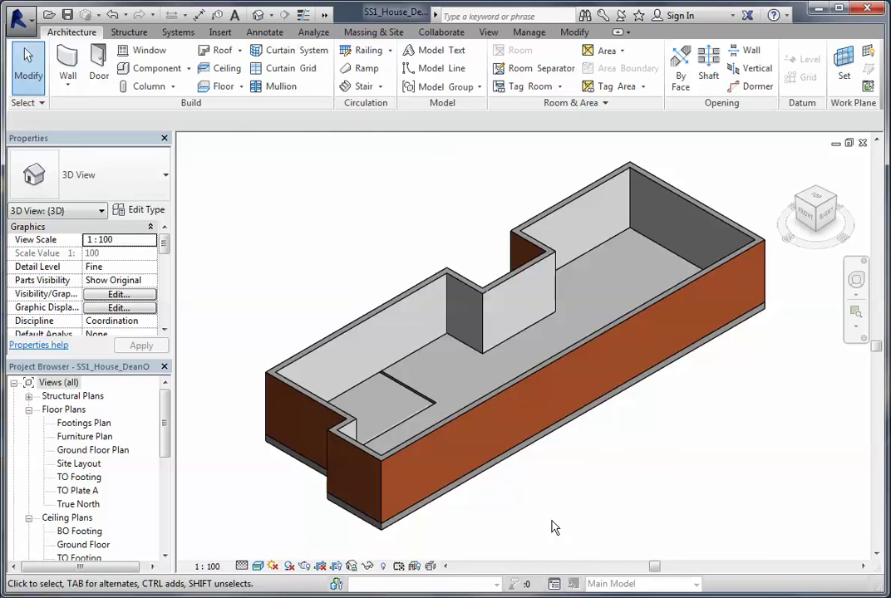